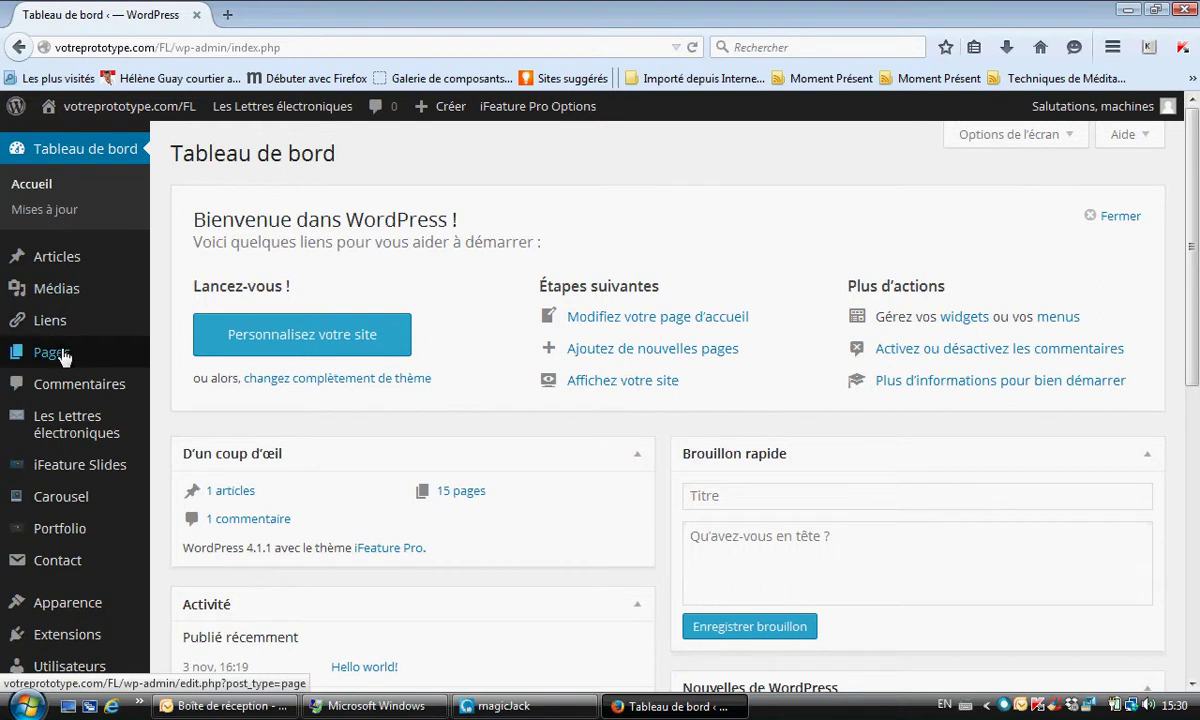
# Open the Accueil page for editing from the list of all pages
pyautogui.moveTo(63, 356)
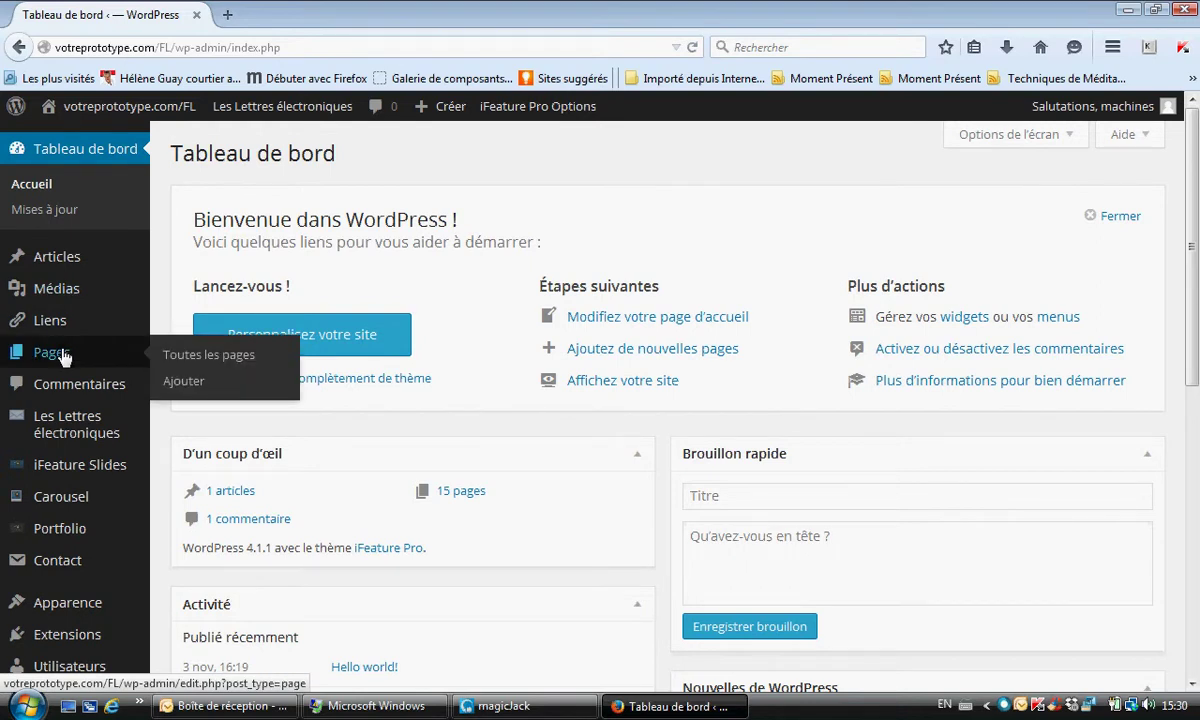
pyautogui.click(250, 362)
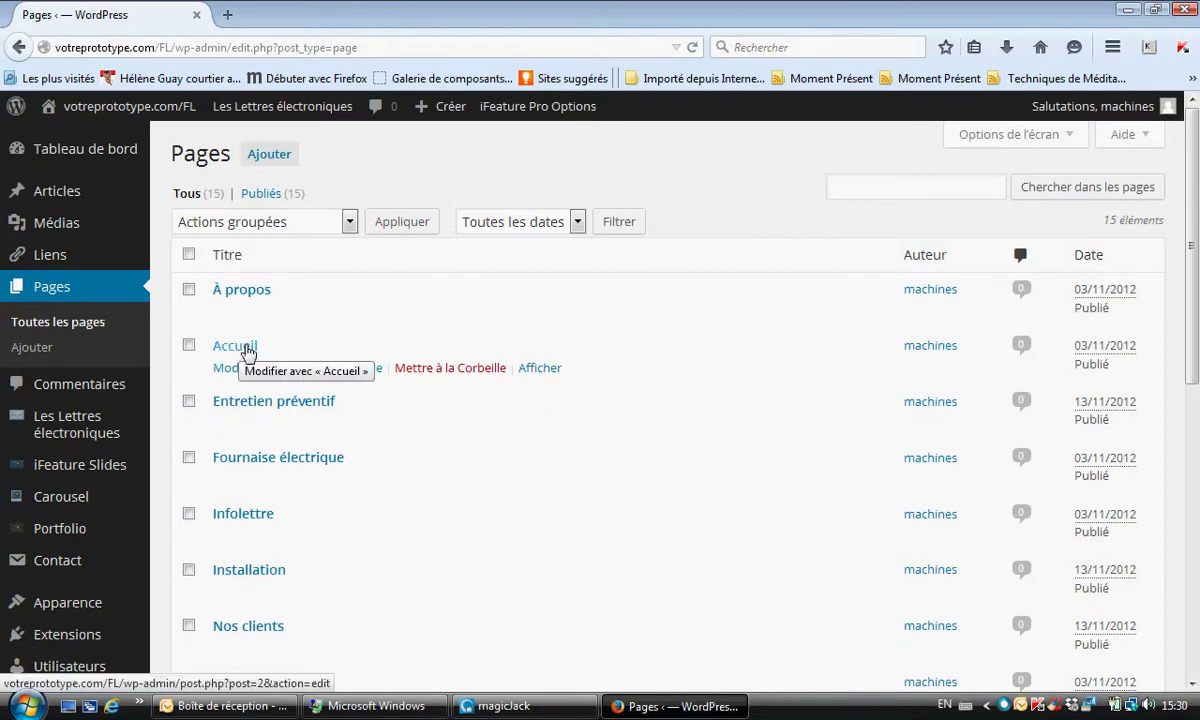
pyautogui.click(248, 352)
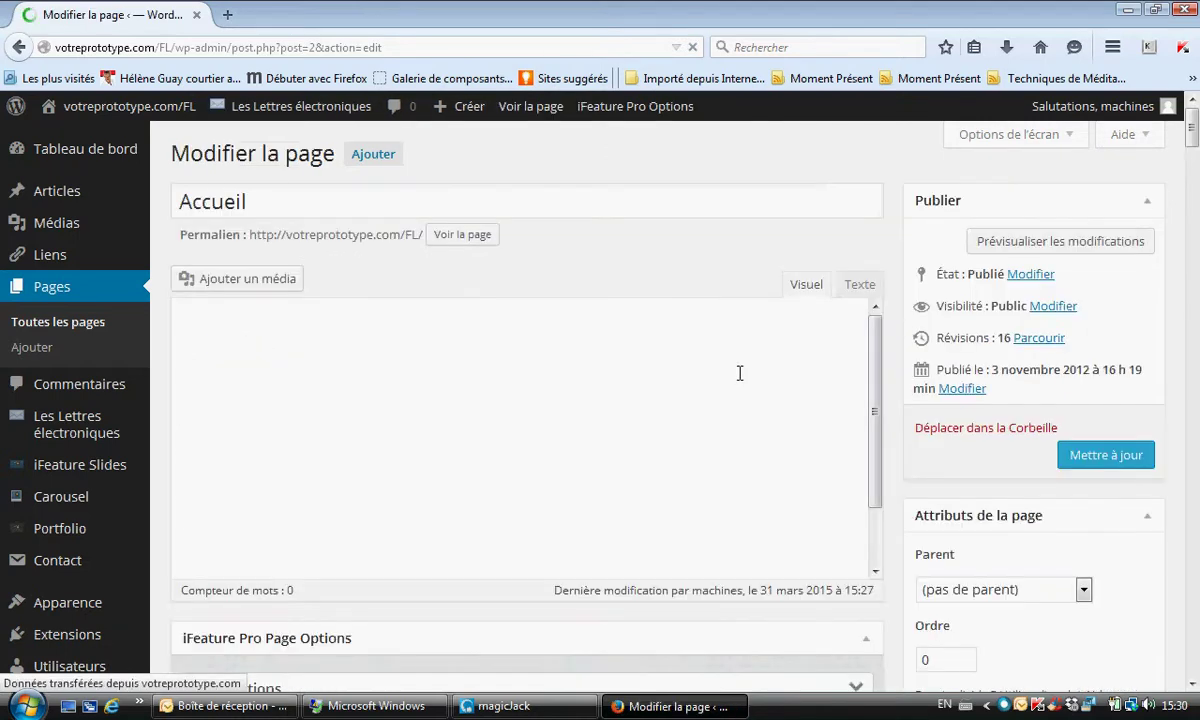
# Start adding media to the page content and open the file selection dialog for uploading a new file
pyautogui.scroll(-2, 659, 453)
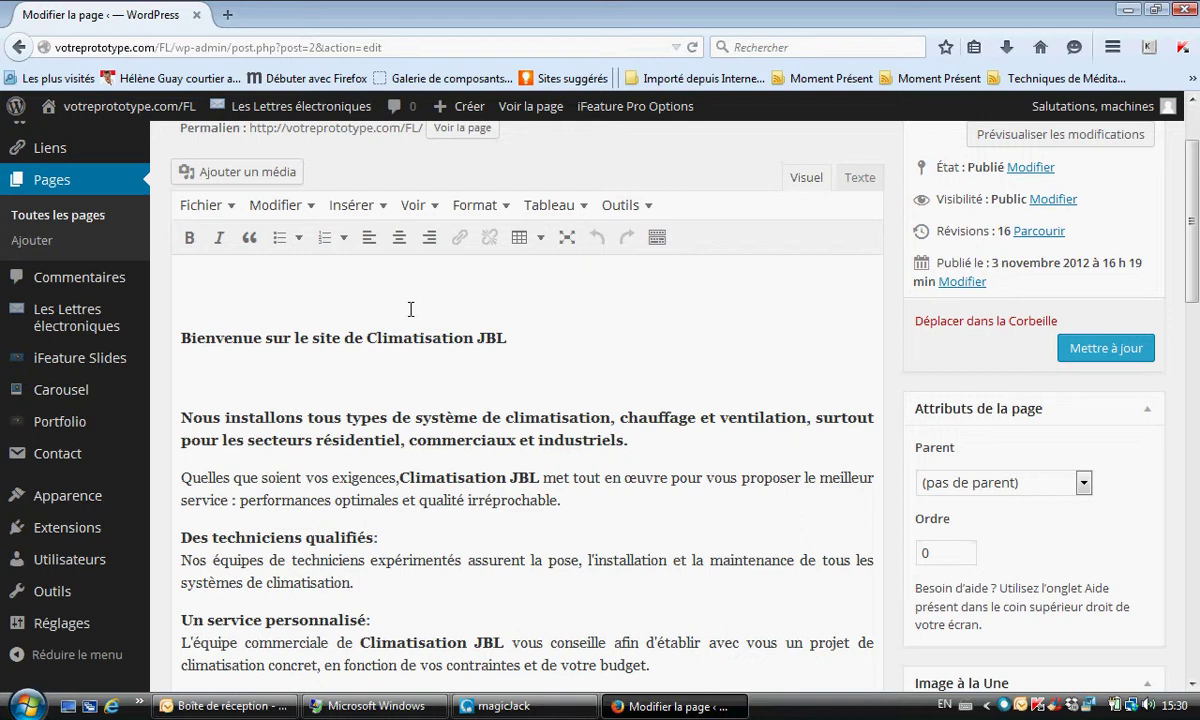
pyautogui.click(380, 210)
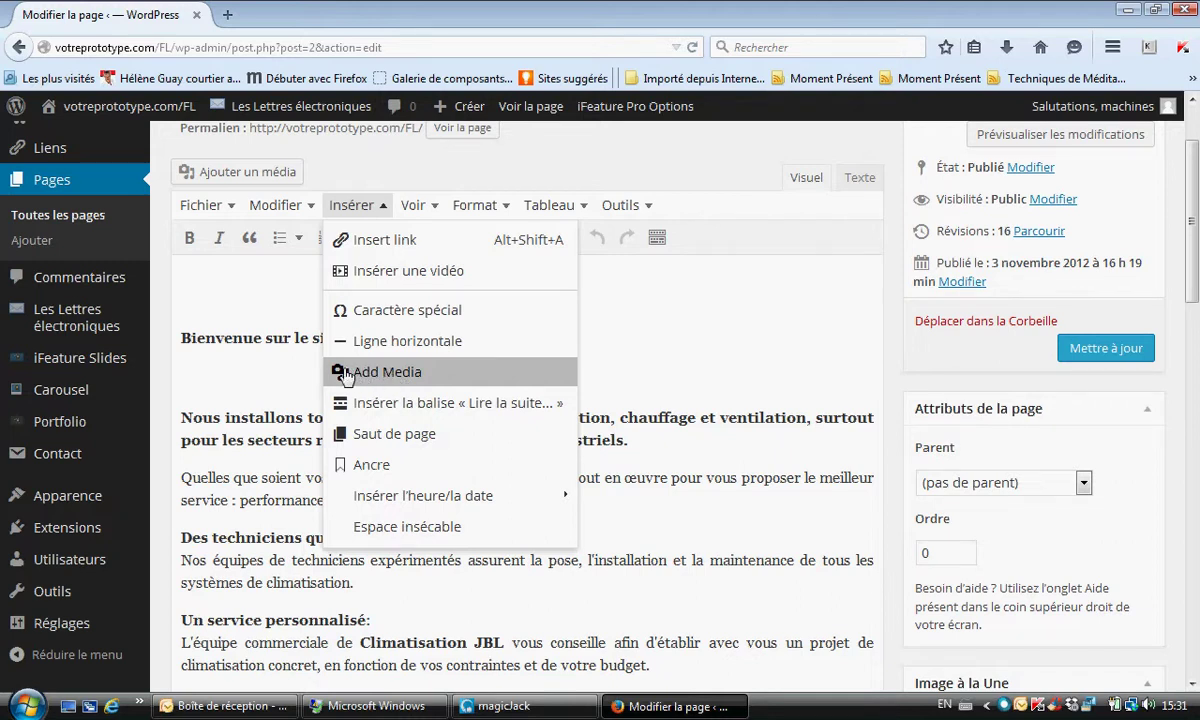
pyautogui.click(413, 380)
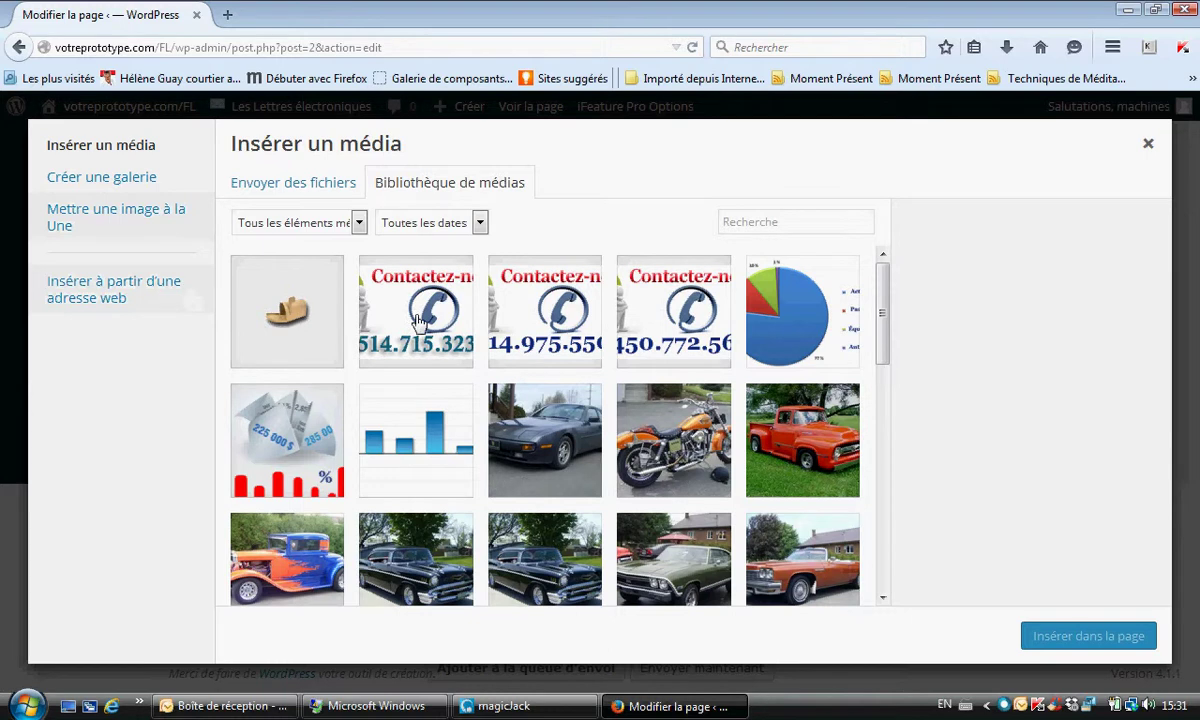
pyautogui.click(335, 188)
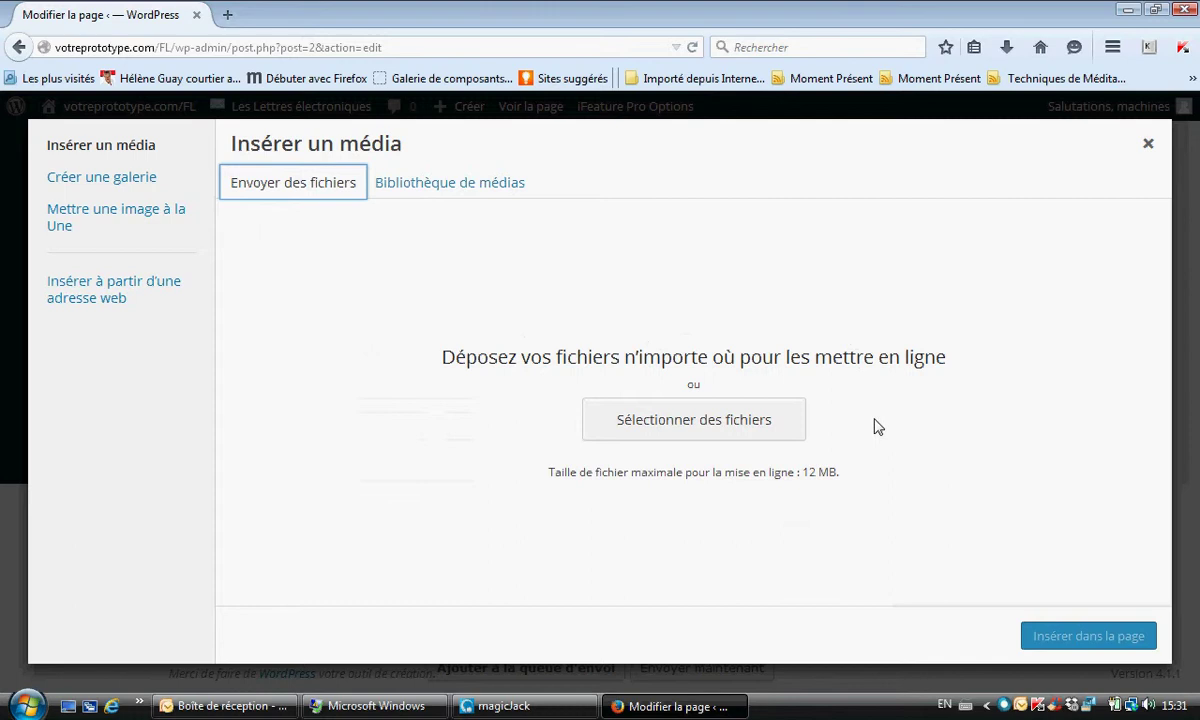
pyautogui.click(735, 421)
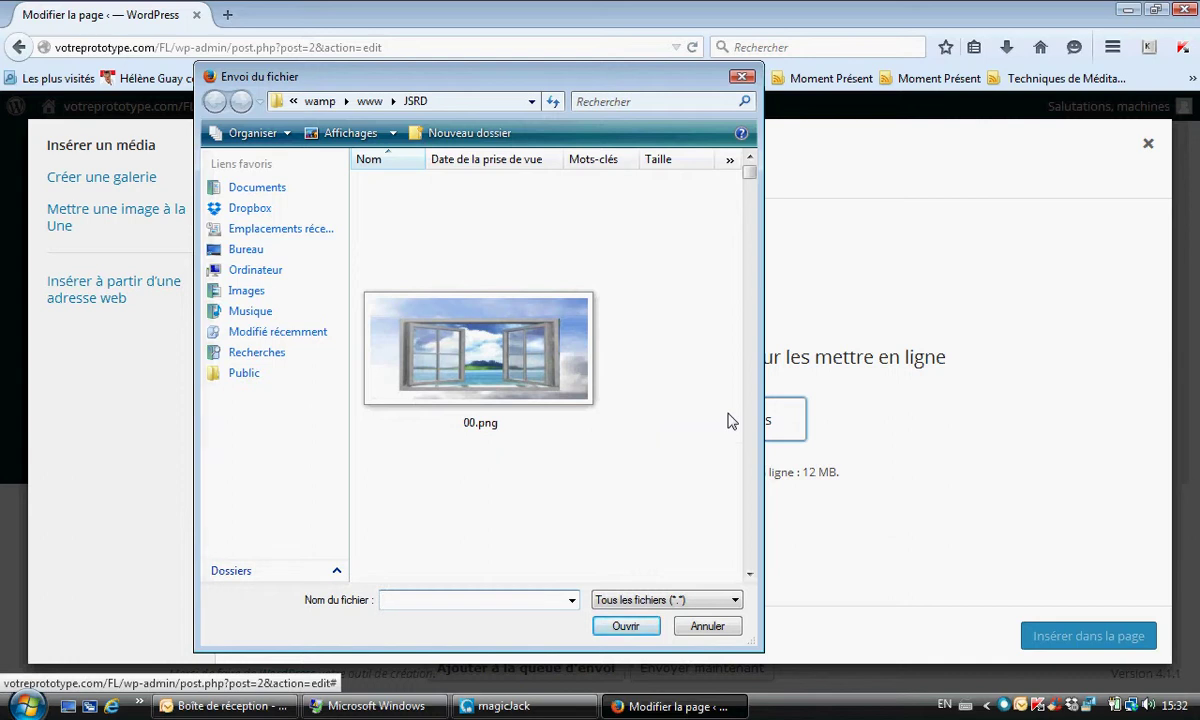
pyautogui.click(283, 276)
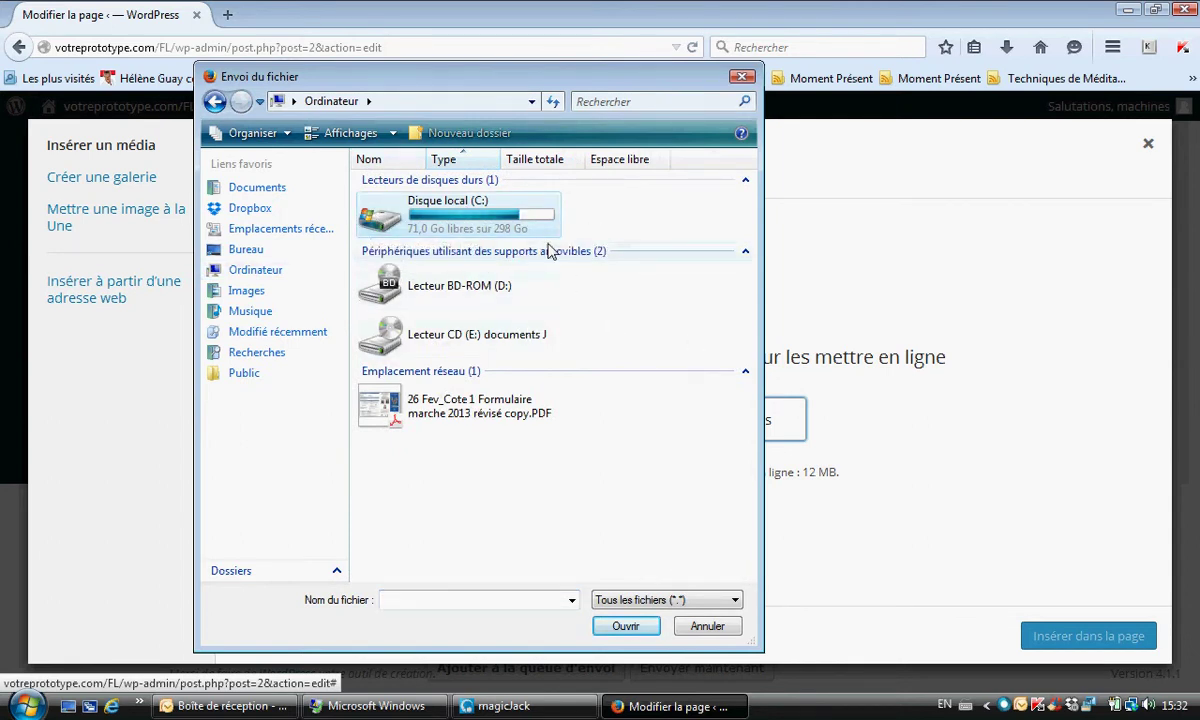
pyautogui.doubleClick(513, 222)
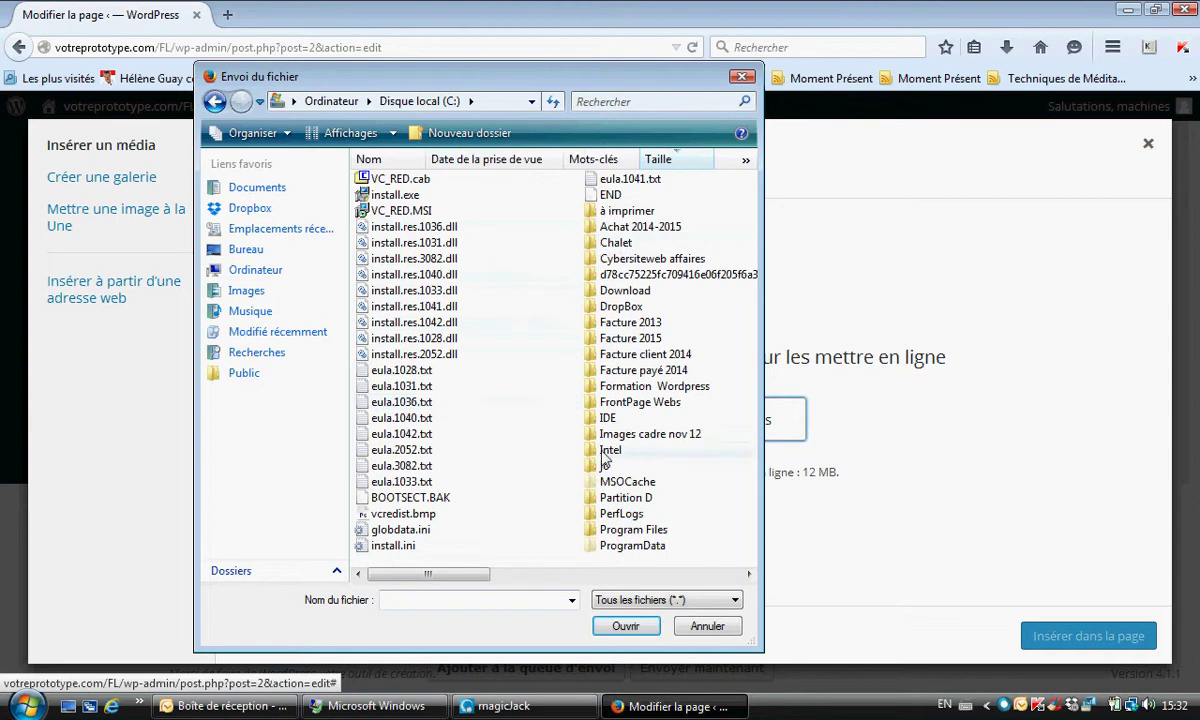
pyautogui.click(558, 574)
pyautogui.click(447, 574)
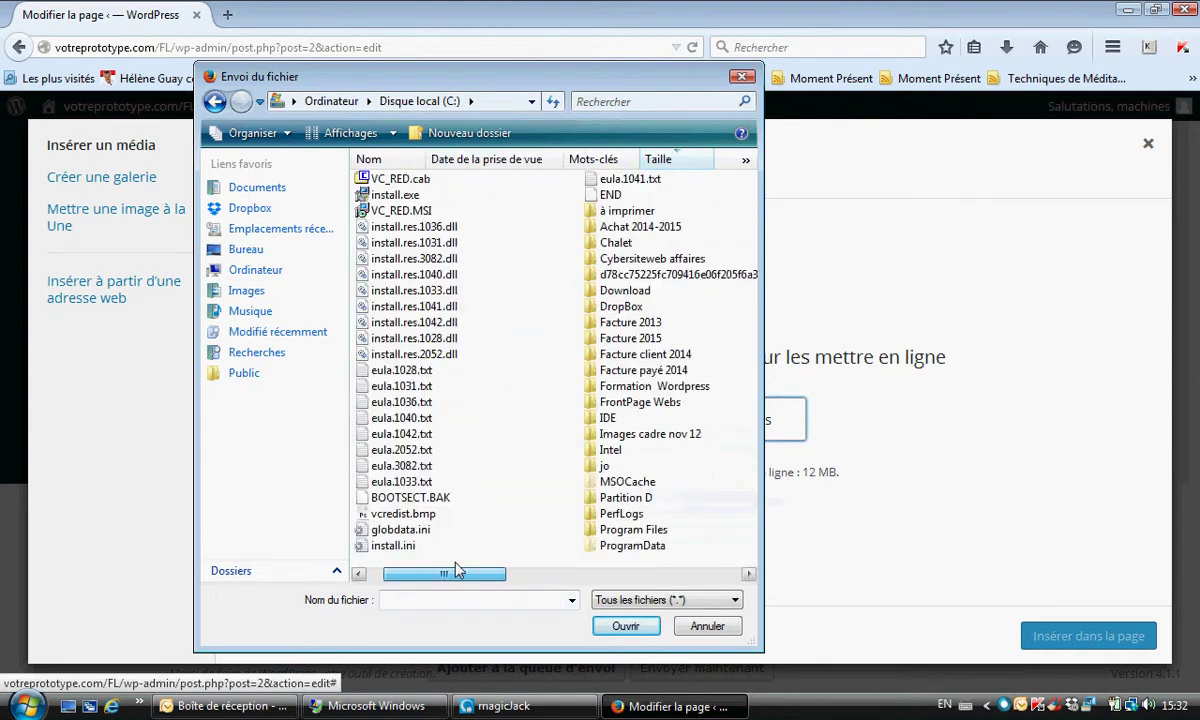
# Upload Chalet-Ste-Sophie-043.jpg from the Chalet folder on drive C: and insert it into the page
pyautogui.click(262, 271)
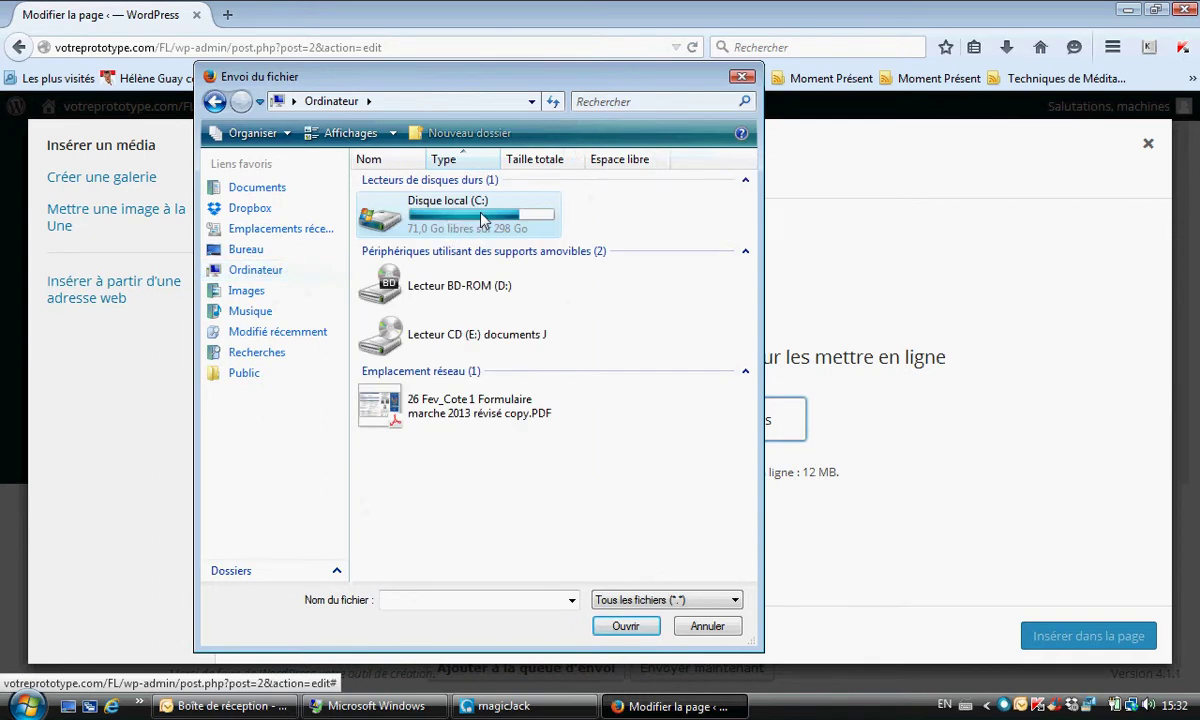
pyautogui.doubleClick(498, 220)
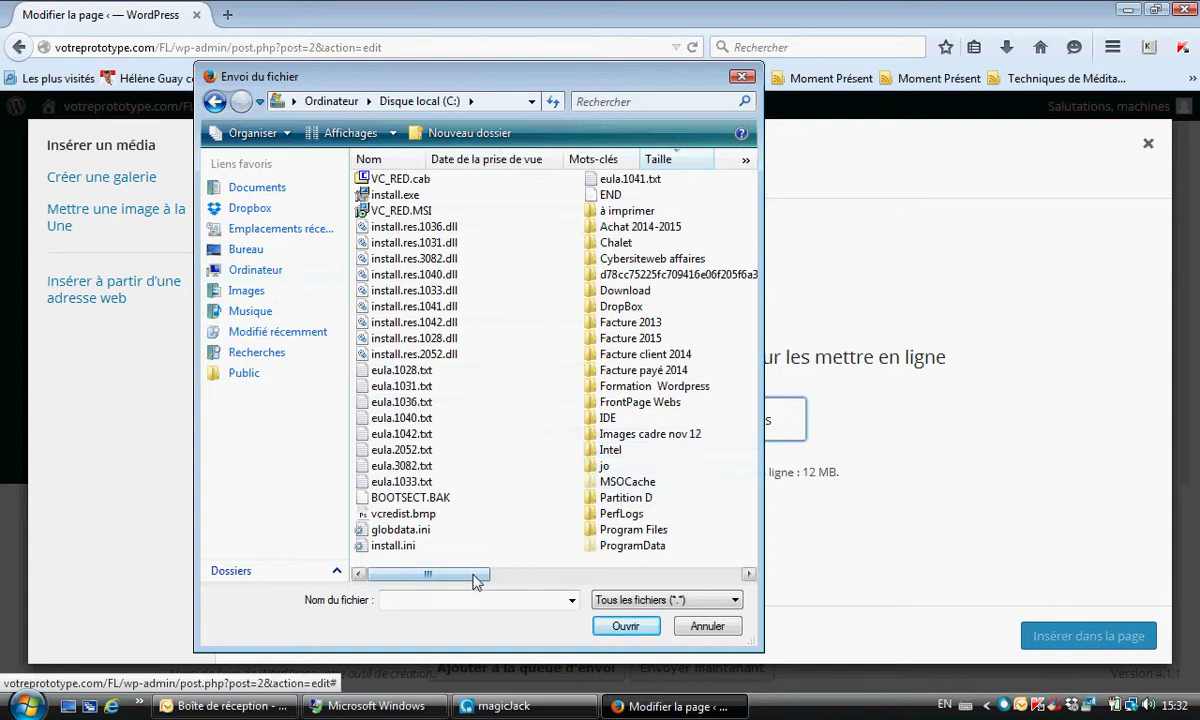
pyautogui.moveTo(470, 574); pyautogui.dragTo(578, 580)
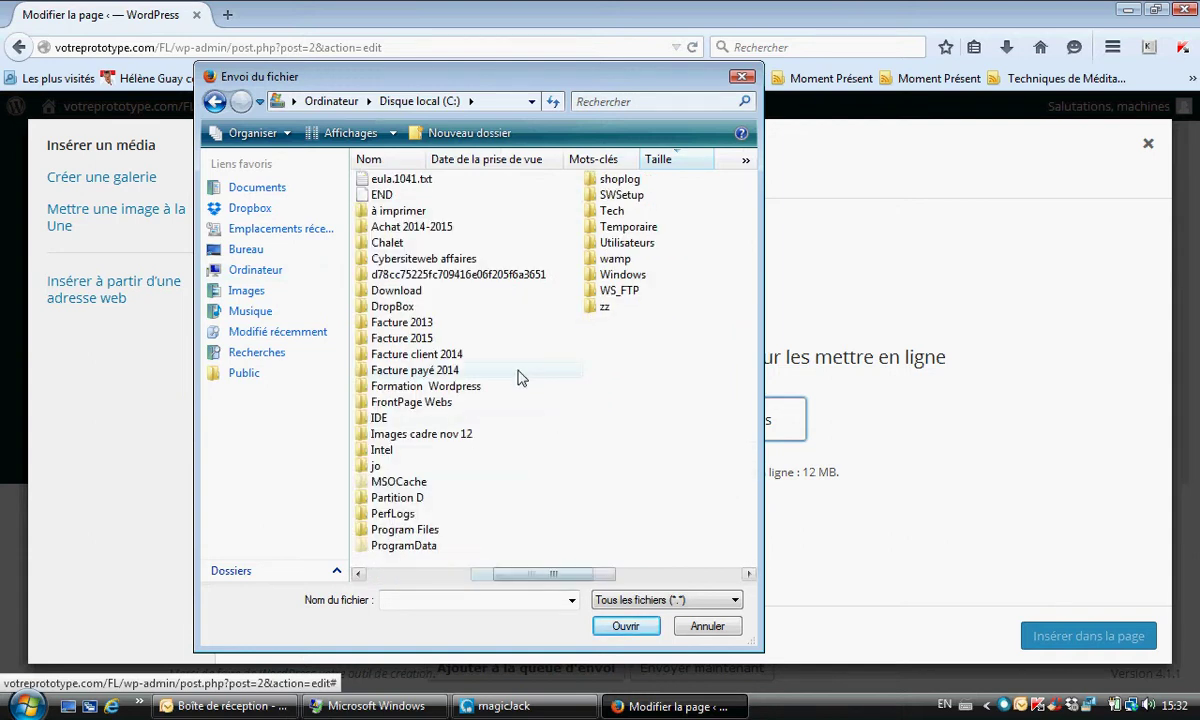
pyautogui.doubleClick(412, 245)
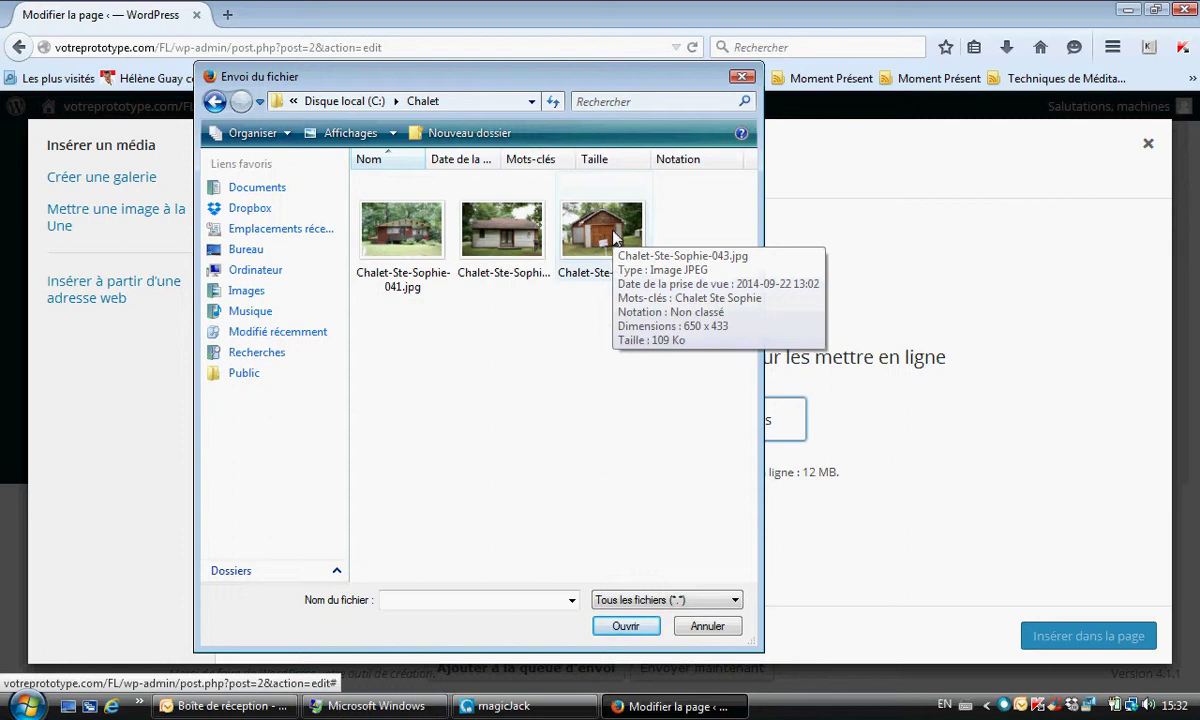
pyautogui.click(614, 193)
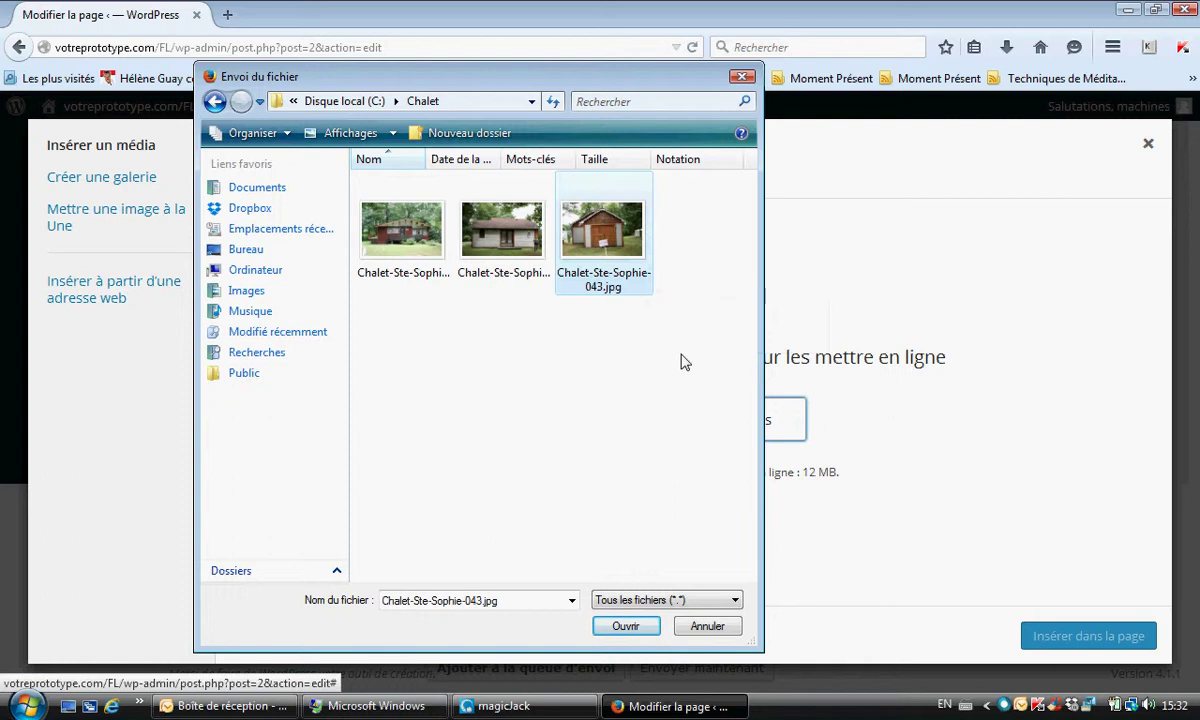
pyautogui.click(640, 627)
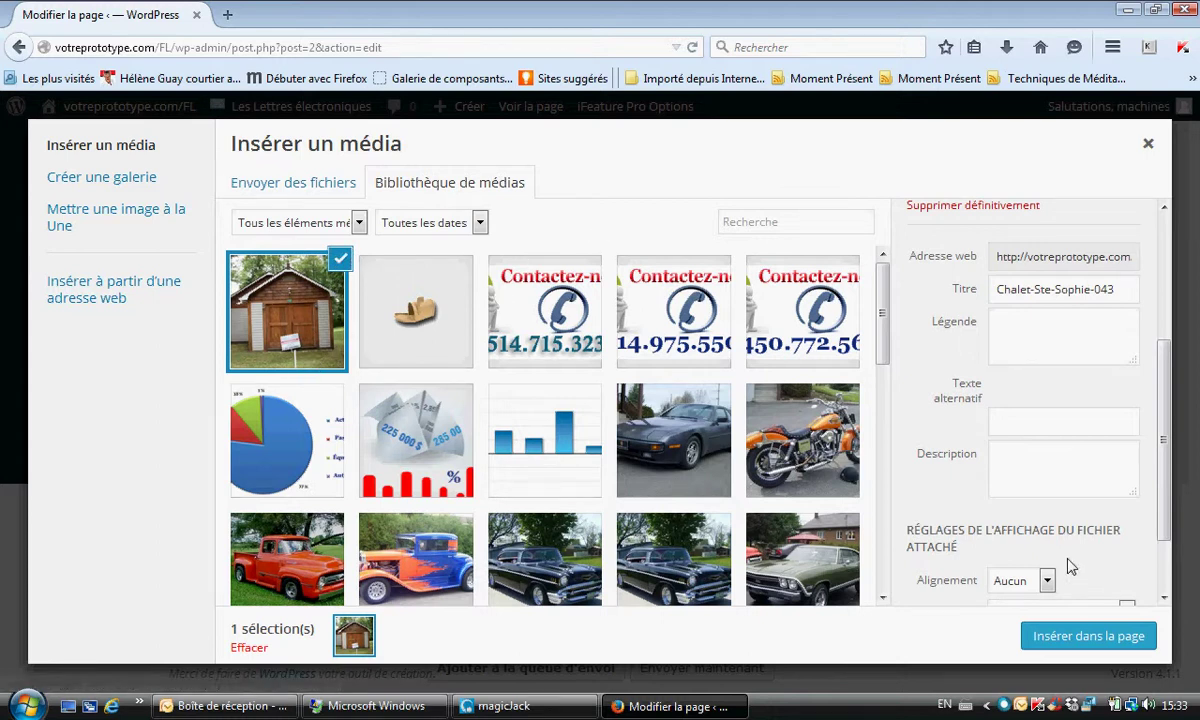
pyautogui.click(1087, 641)
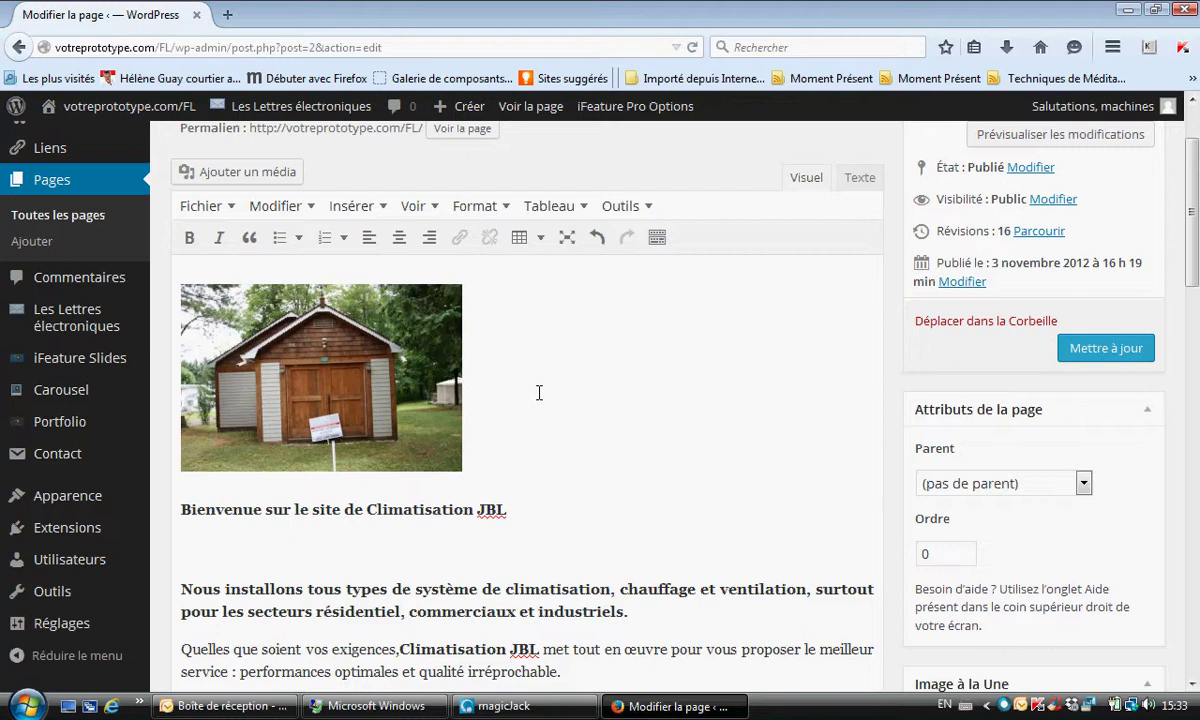
# Move the garage picture from above the welcome heading to below "Au plaisir de travailler avec vous !" and update the page
pyautogui.click(424, 397)
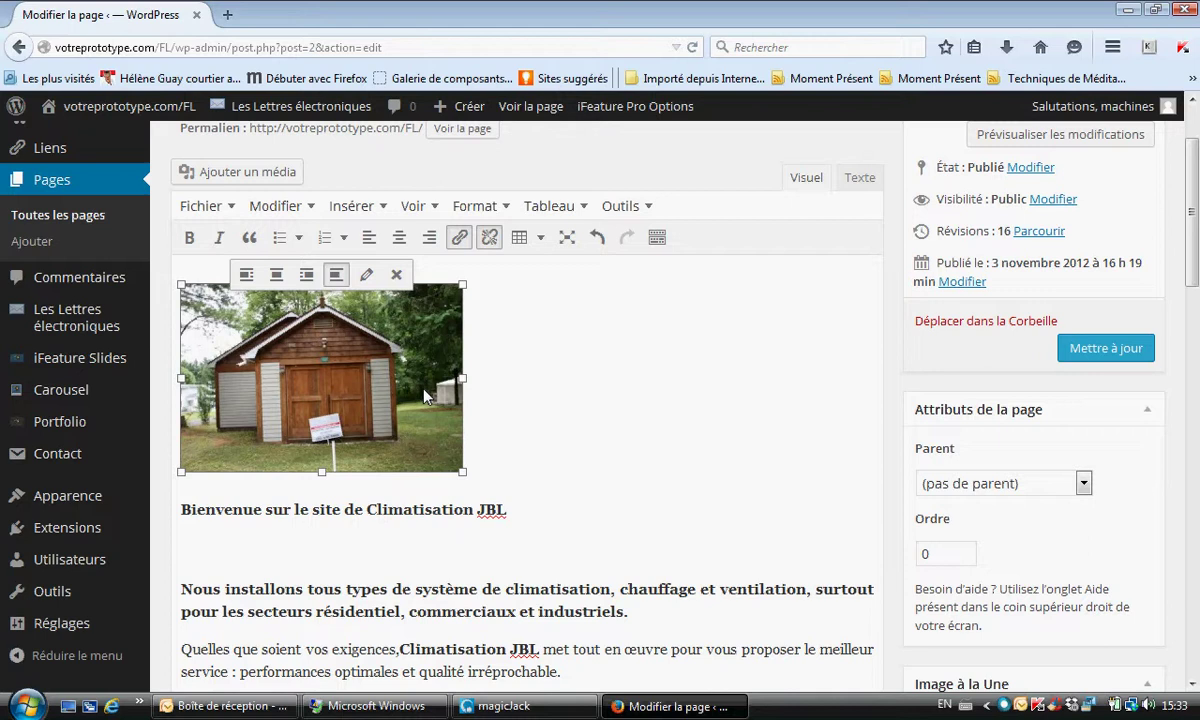
pyautogui.press('Delete')
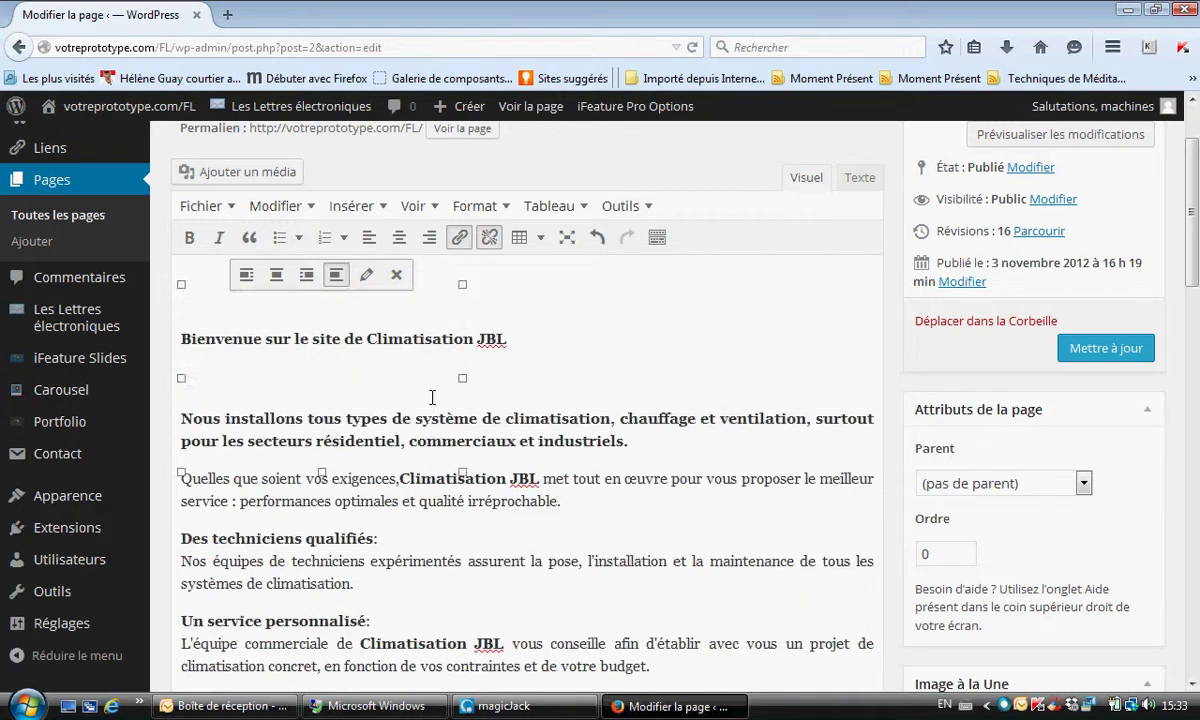
pyautogui.scroll(-4, 432, 397)
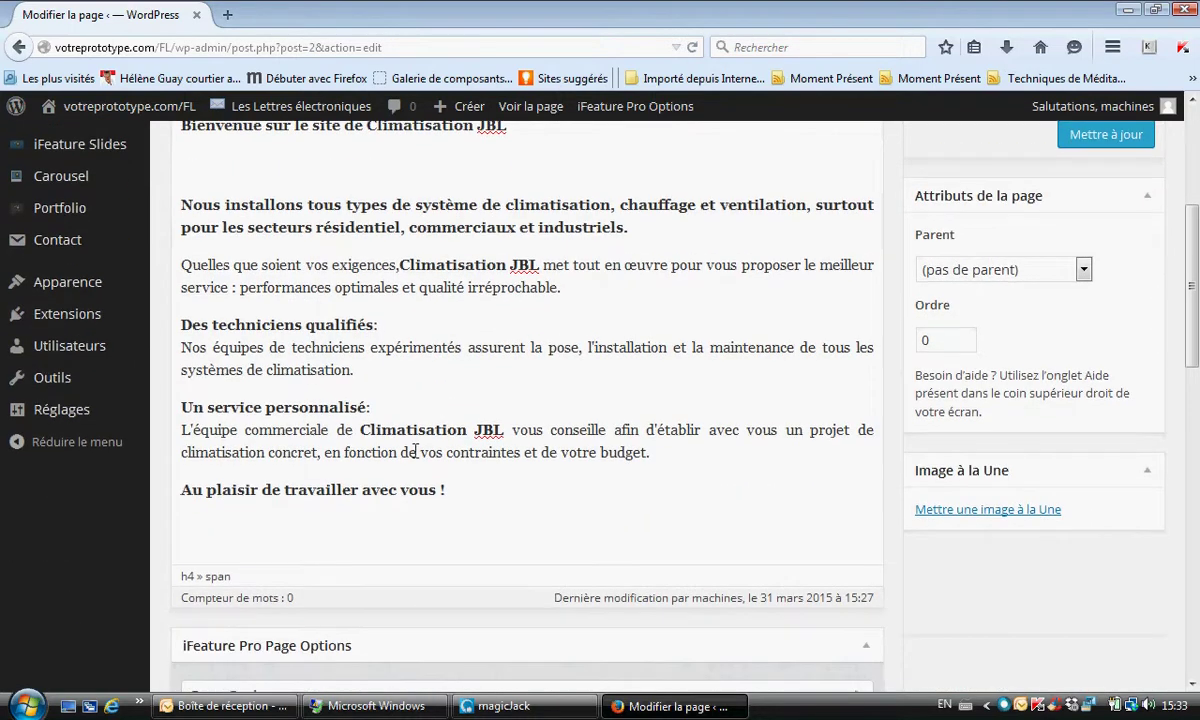
pyautogui.click(479, 504)
pyautogui.press('Return')
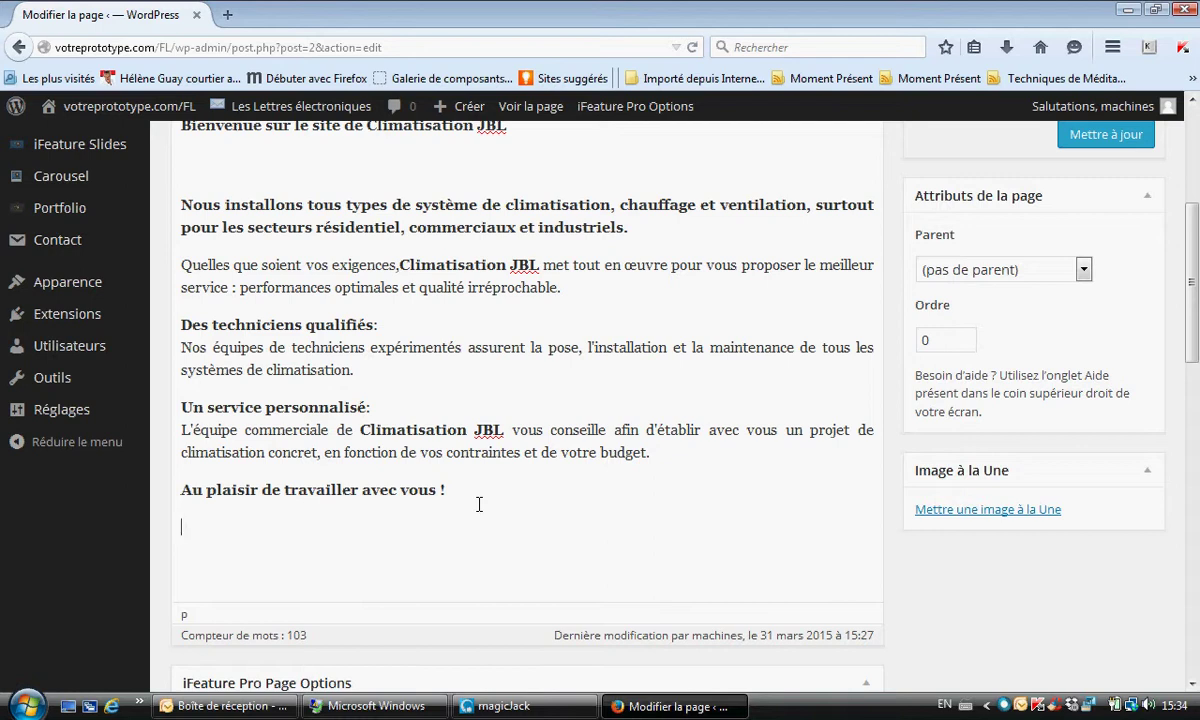
pyautogui.hotkey('ctrl', 'v')
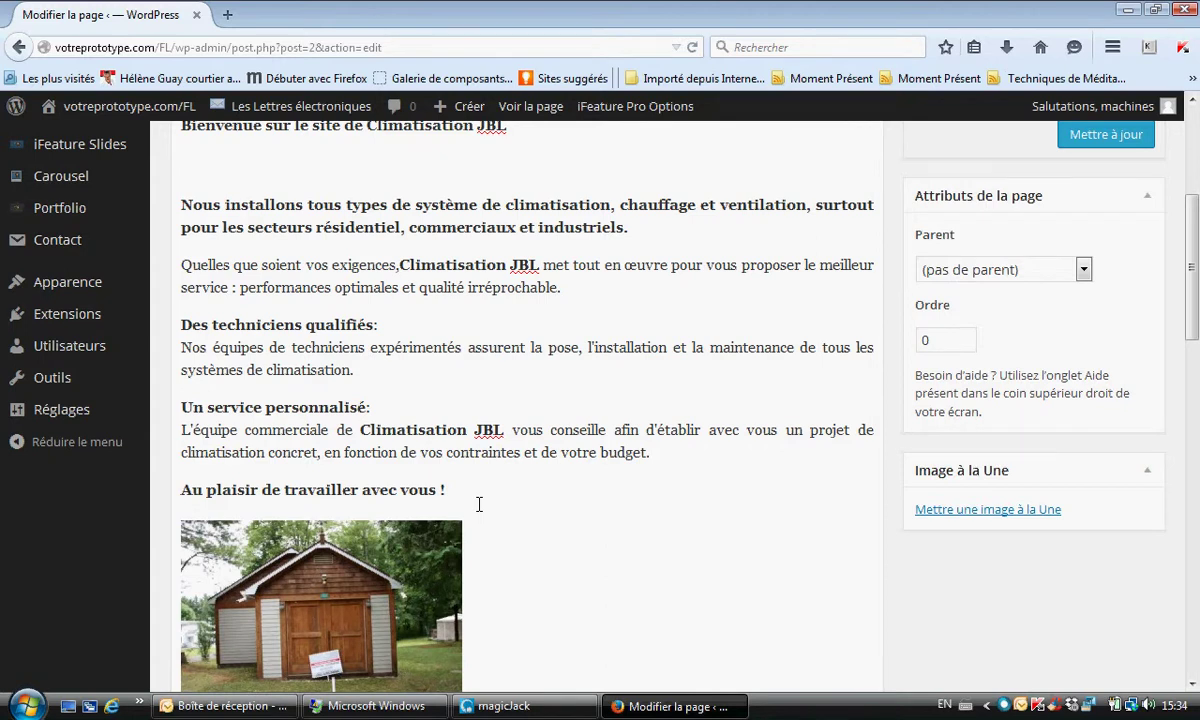
pyautogui.scroll(-4, 479, 504)
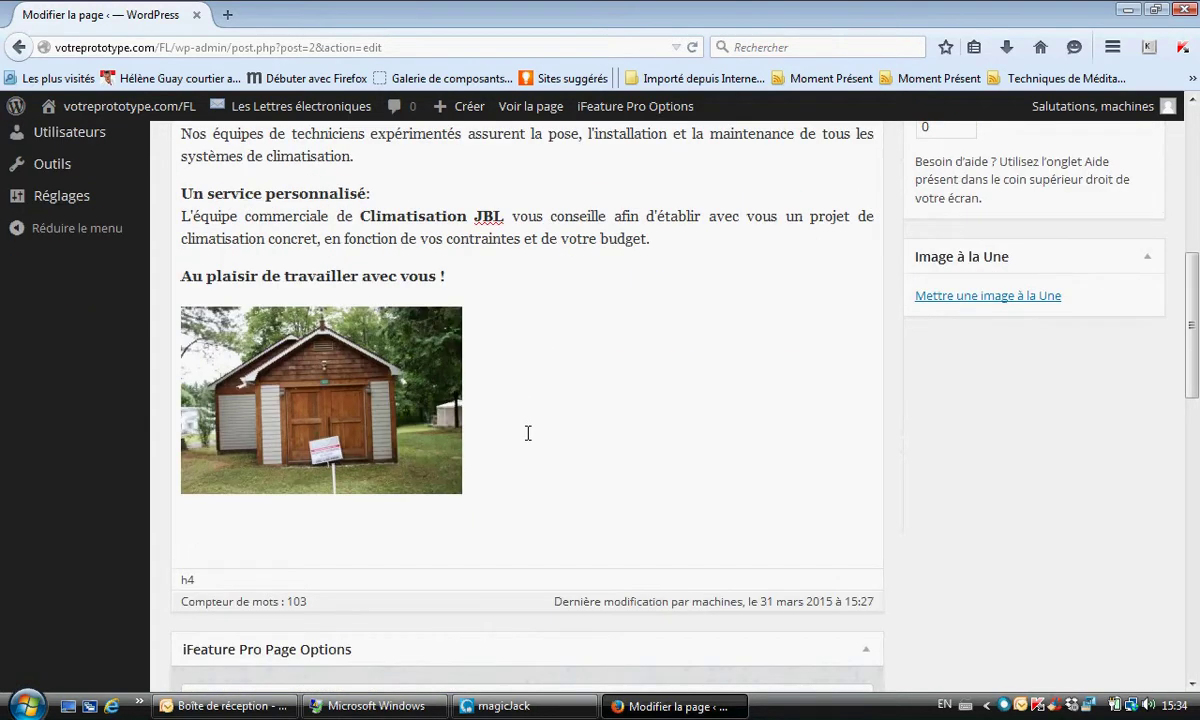
pyautogui.scroll(5, 632, 460)
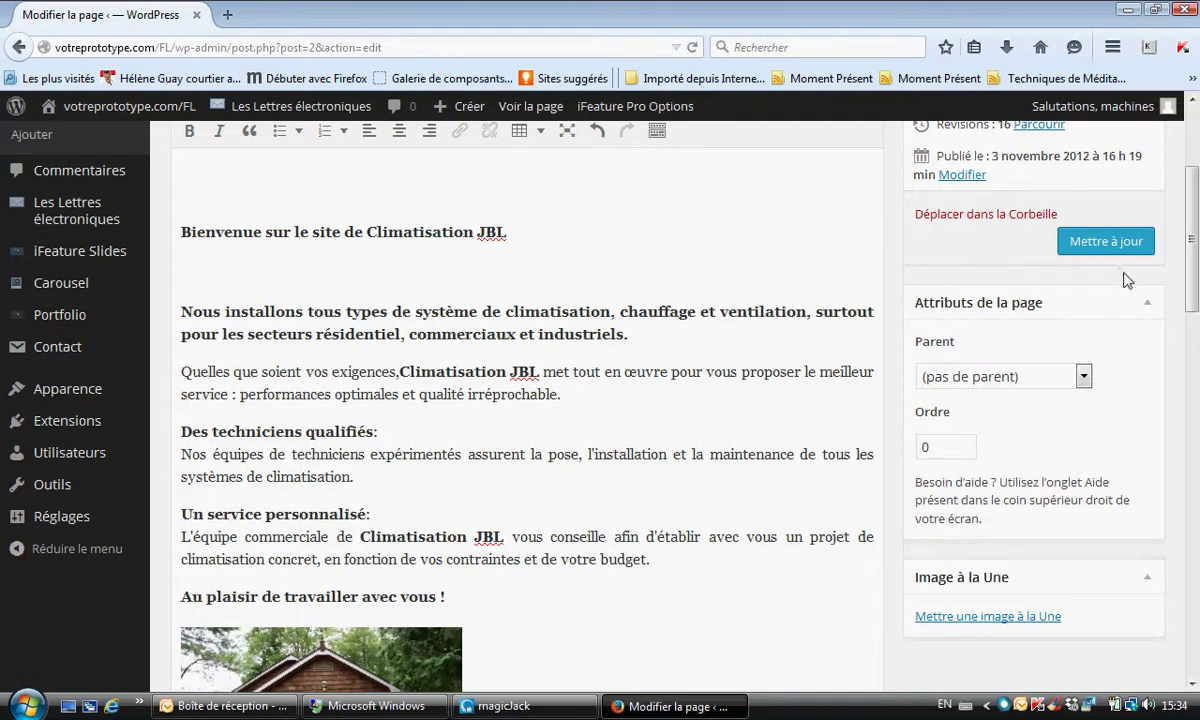
pyautogui.click(1101, 247)
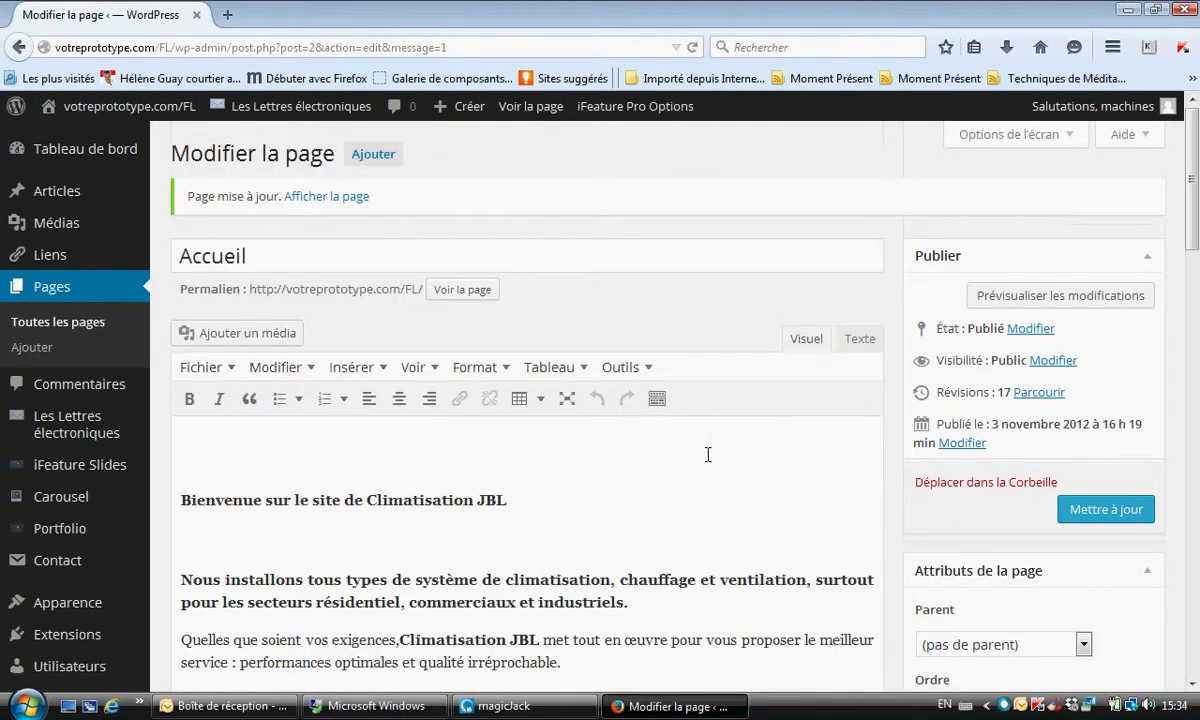
# Preview the updated Accueil page down to the picture at the end of its content, and return to the editor
pyautogui.click(1042, 300)
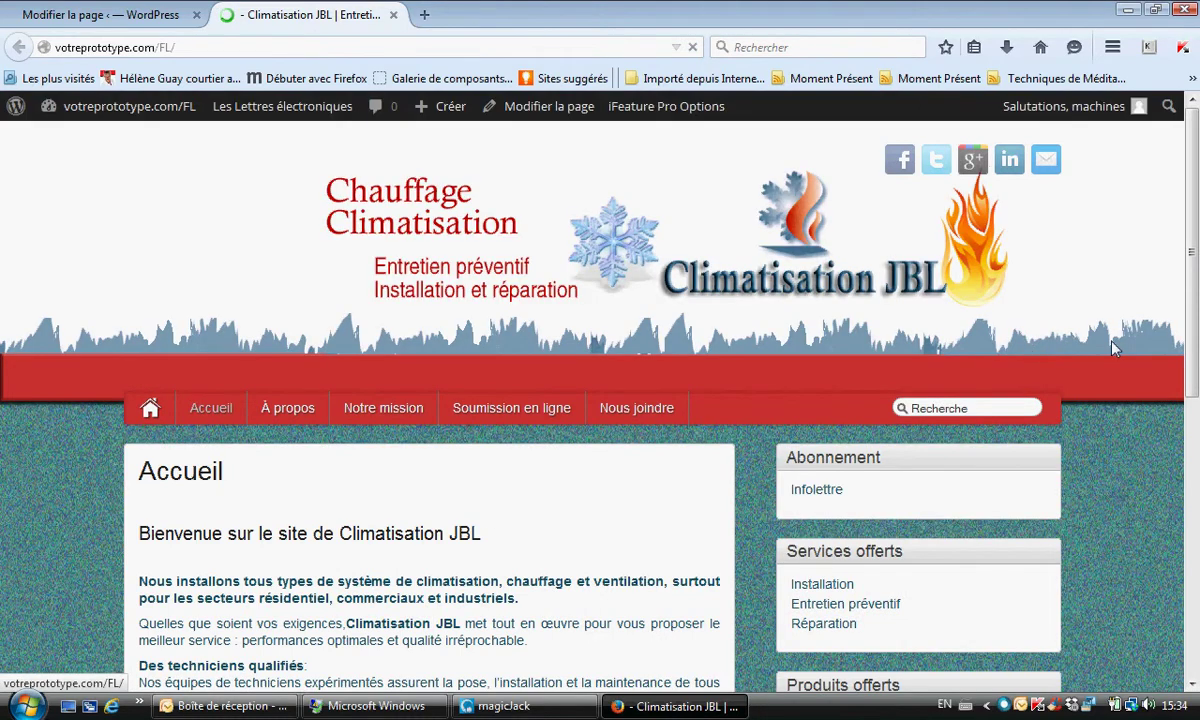
pyautogui.scroll(-3, 1045, 333)
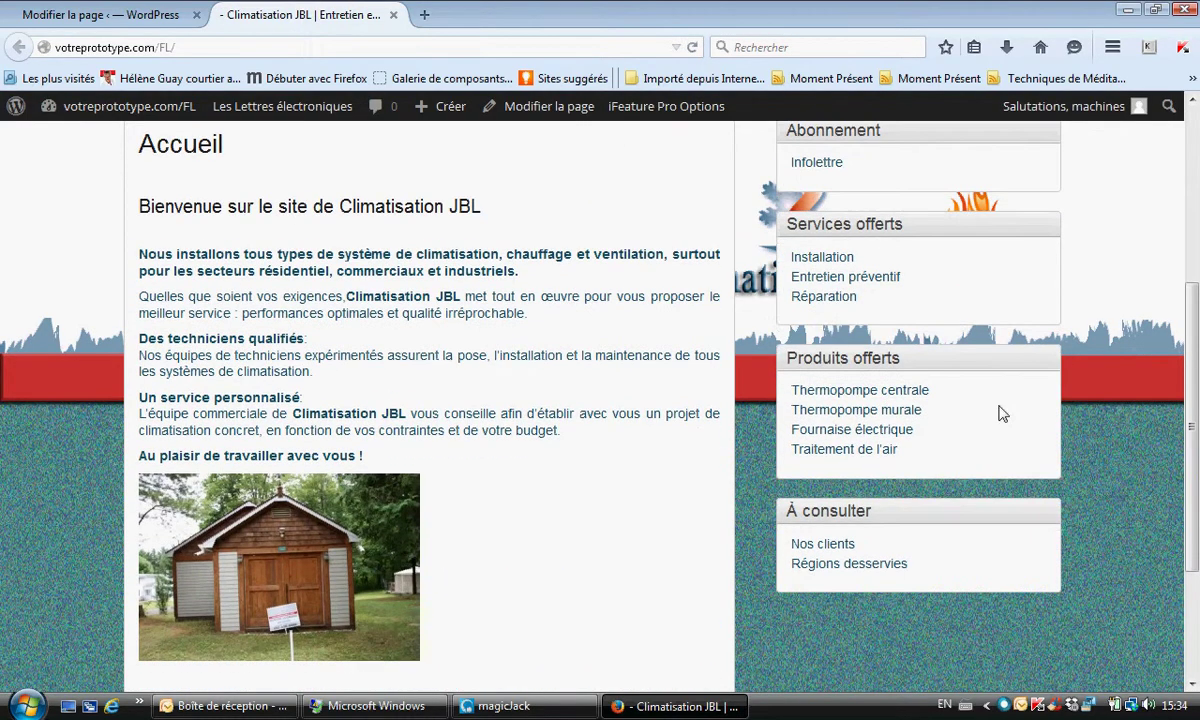
pyautogui.scroll(-2, 303, 436)
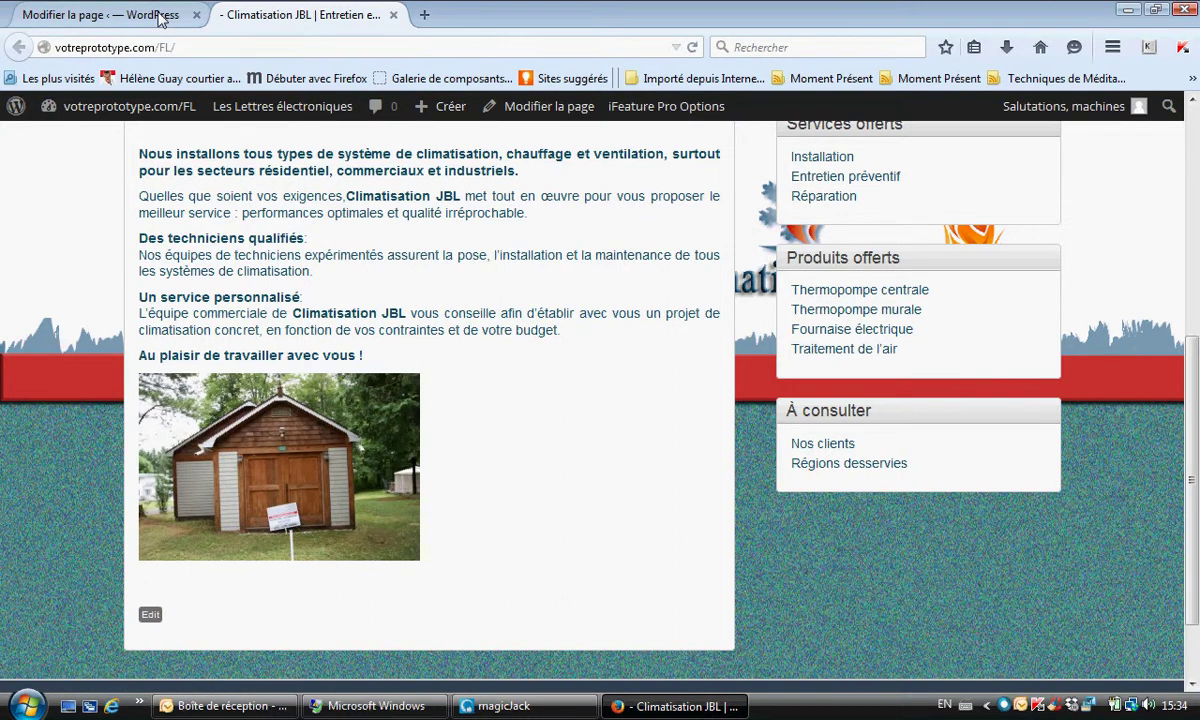
pyautogui.hotkey('ctrl', 'Tab')
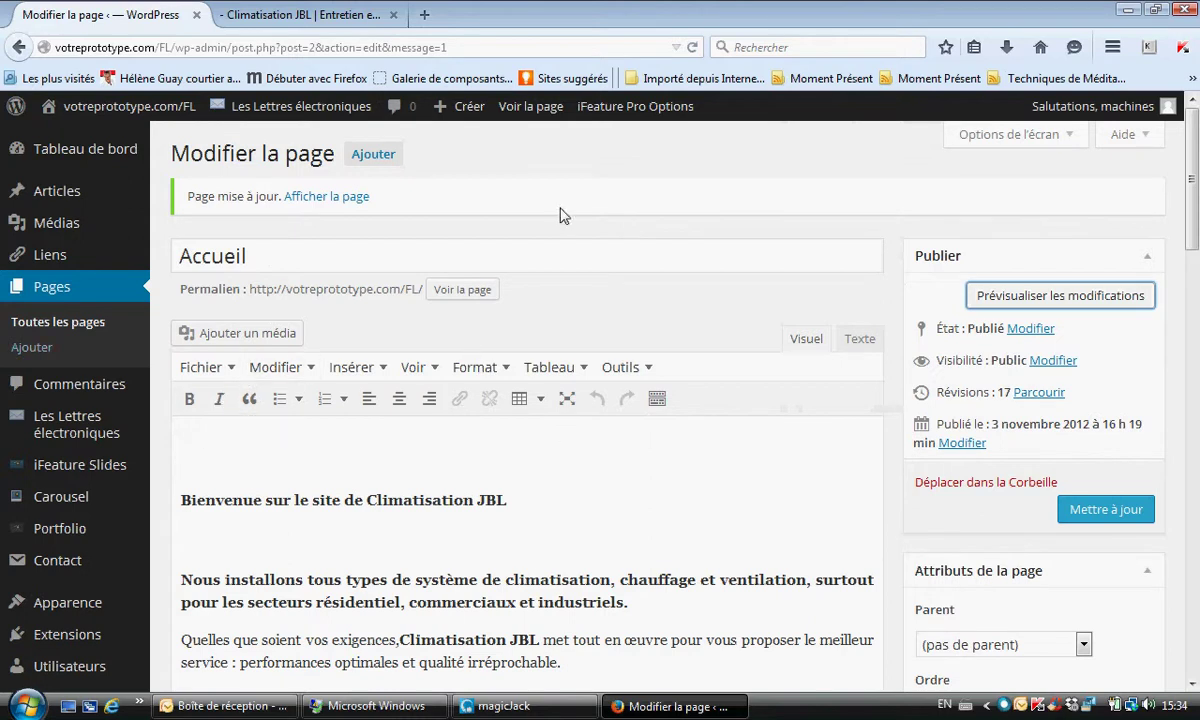